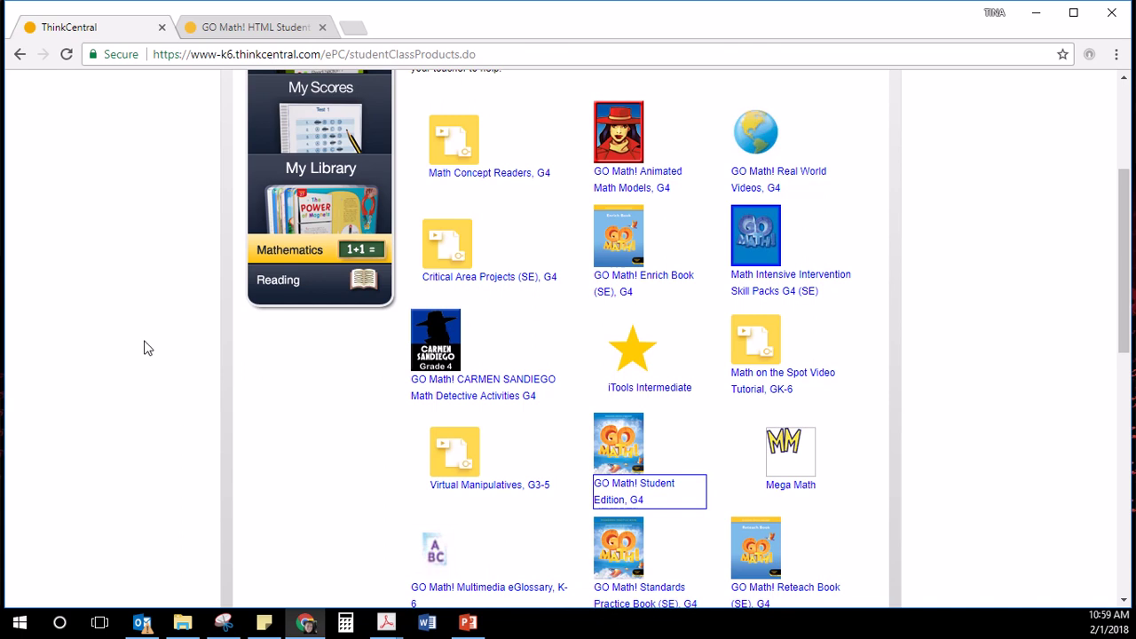
# - Switch to the GO Math! ebook and shrink the page view until all of Lesson 6.7's page 253 fits
pyautogui.click(252, 28)
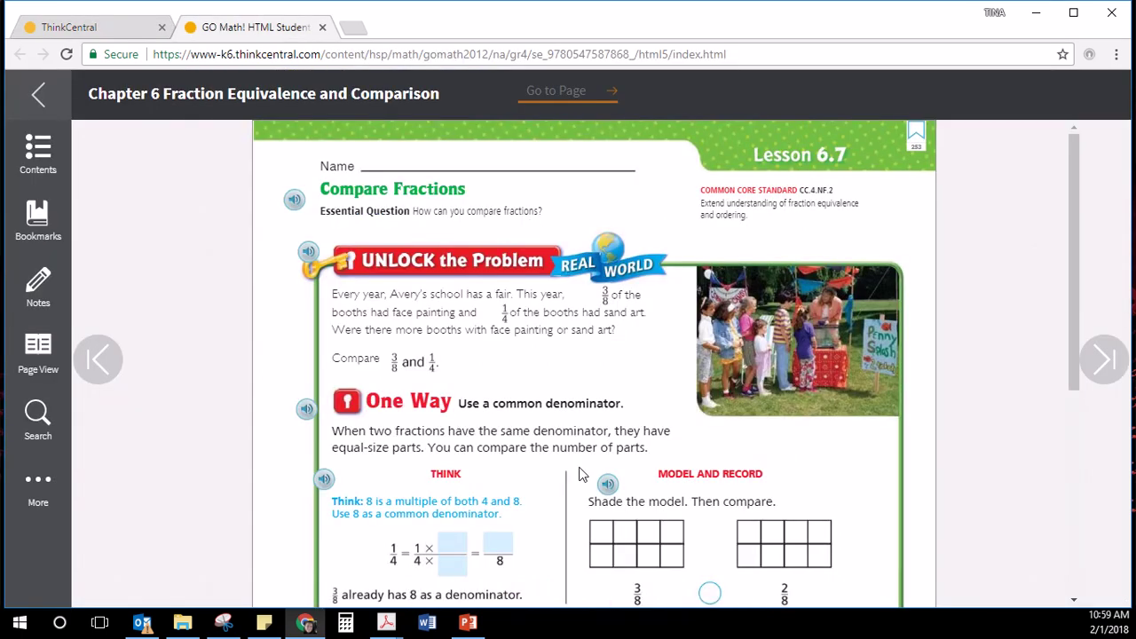
pyautogui.click(40, 355)
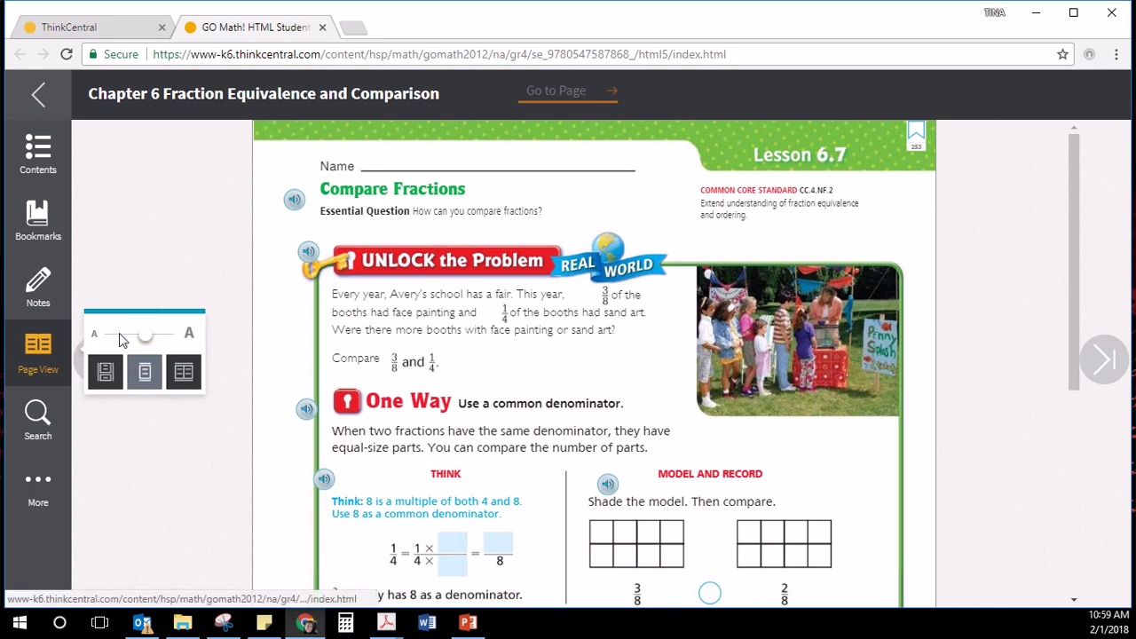
pyautogui.moveTo(142, 335); pyautogui.dragTo(122, 335)
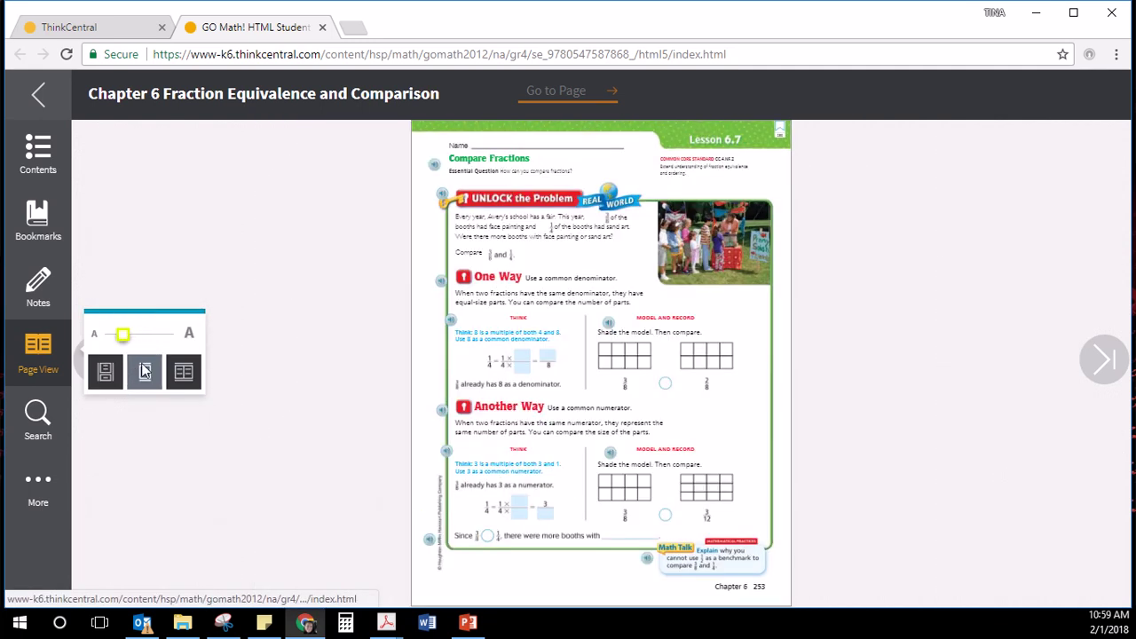
pyautogui.click(362, 411)
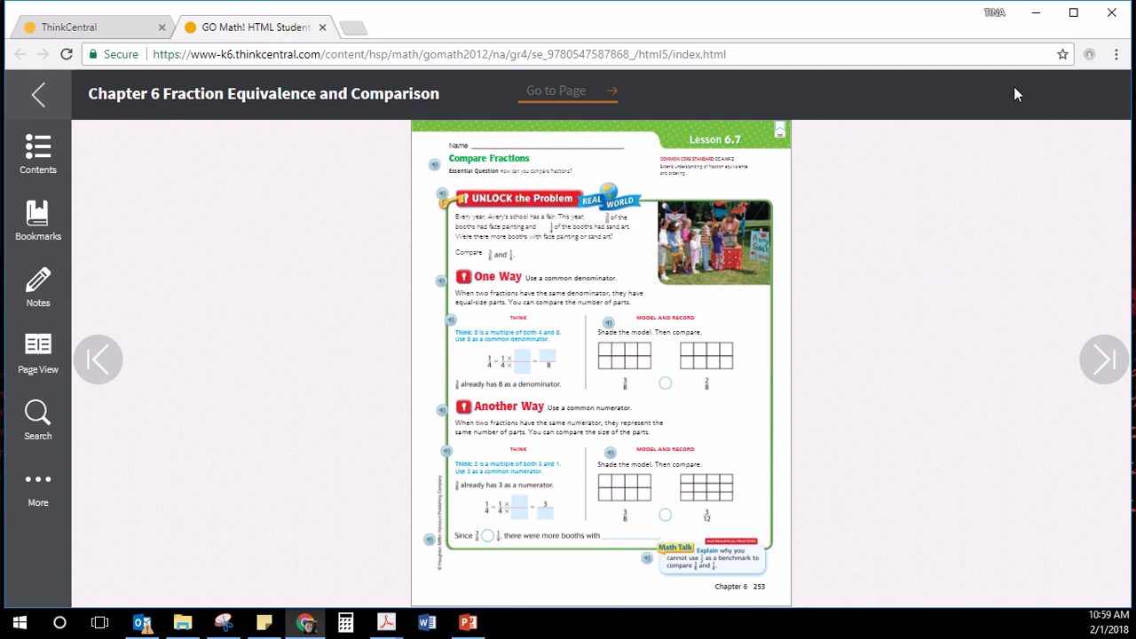
# - Check the browser's print preview of the ebook page and leave it without printing
pyautogui.click(1116, 54)
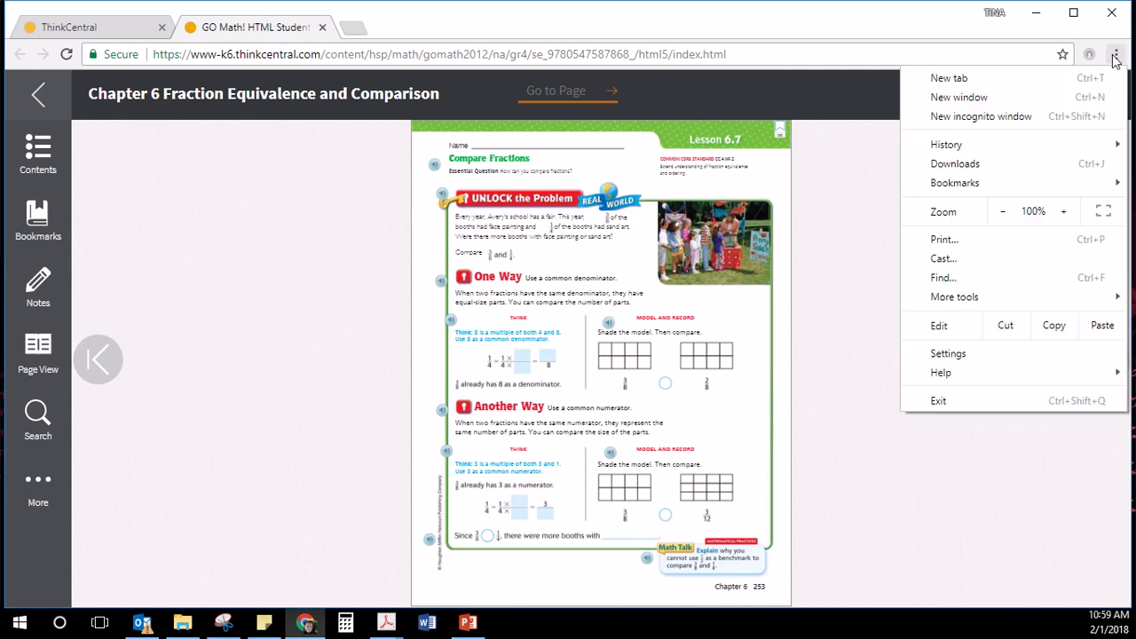
pyautogui.click(964, 241)
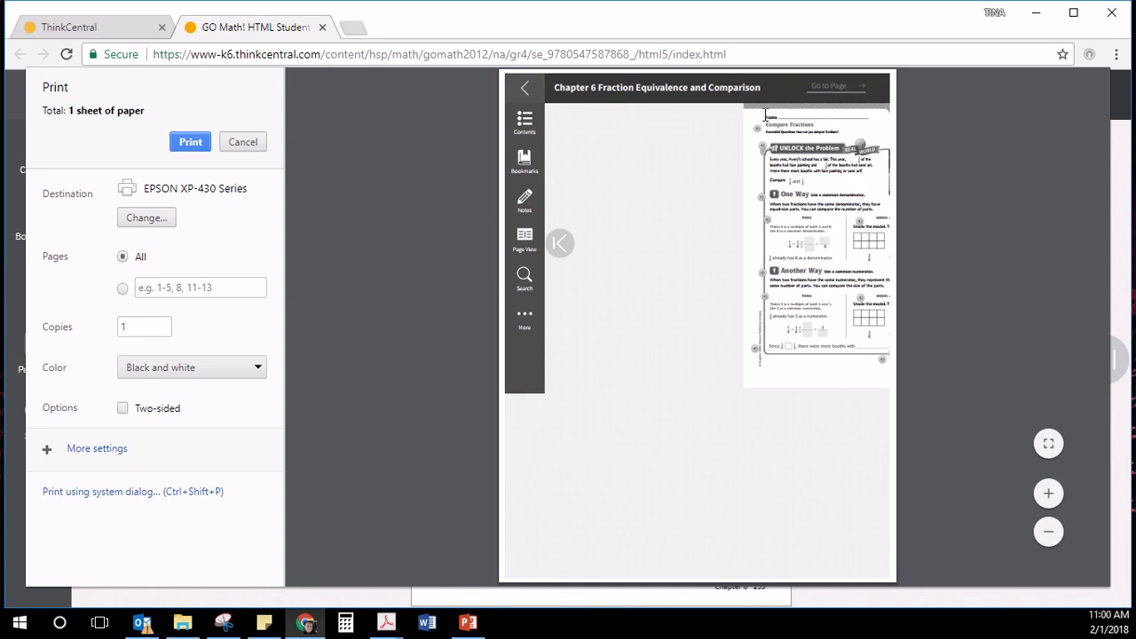
pyautogui.click(242, 142)
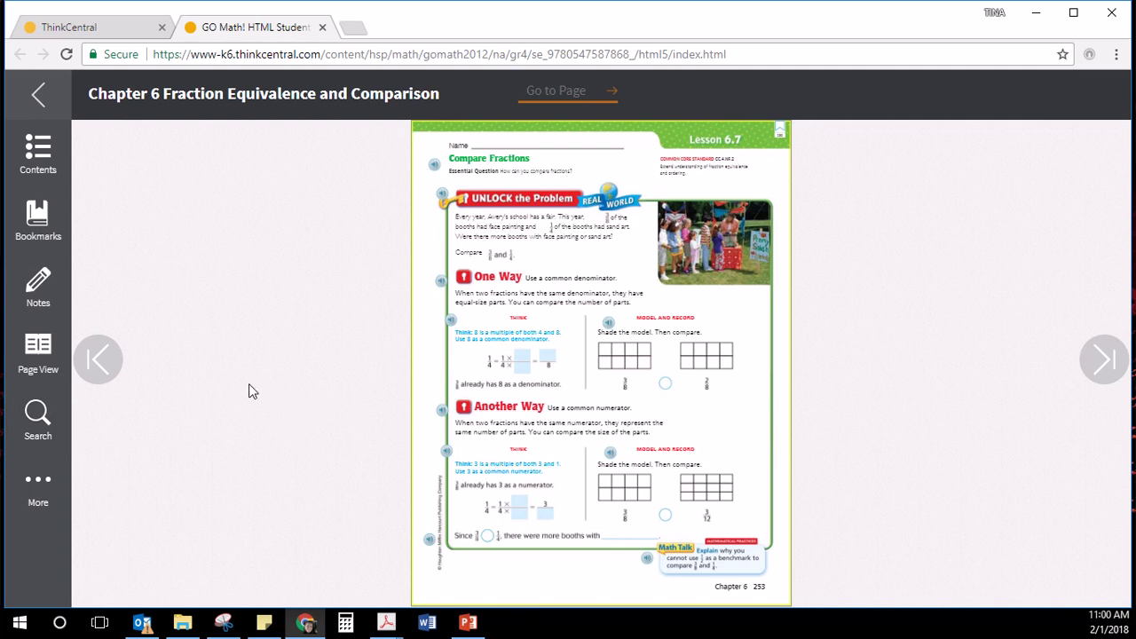
# - Reopen the ebook's page view options, return to the ThinkCentral library and close the ebook
pyautogui.click(43, 344)
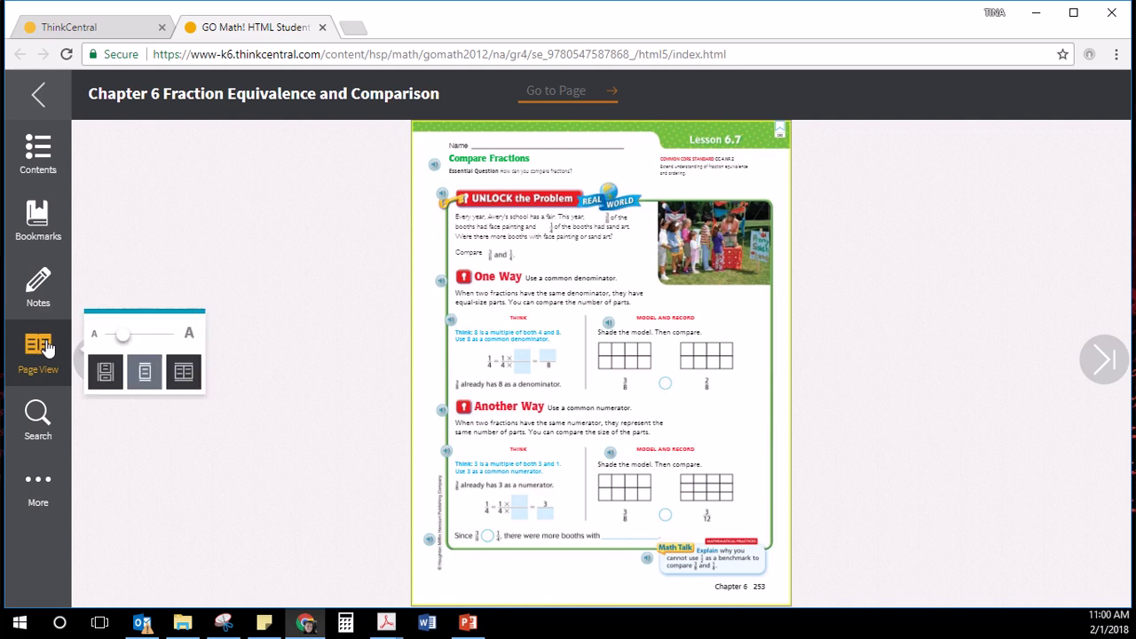
pyautogui.click(123, 338)
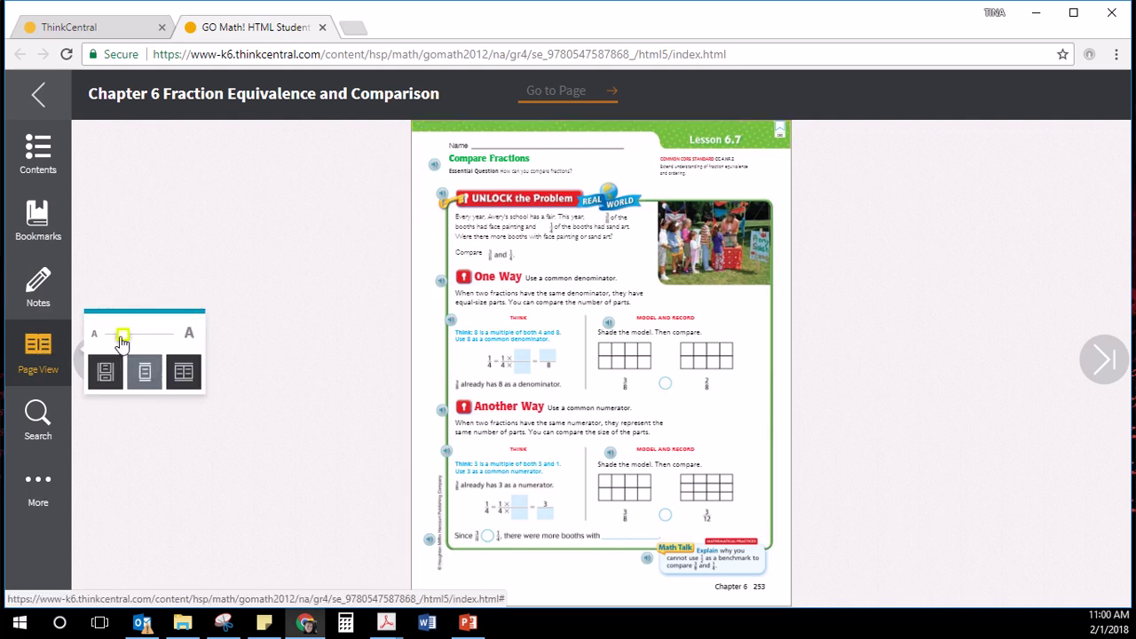
pyautogui.hotkey('ctrl', 'shift', 'Tab')
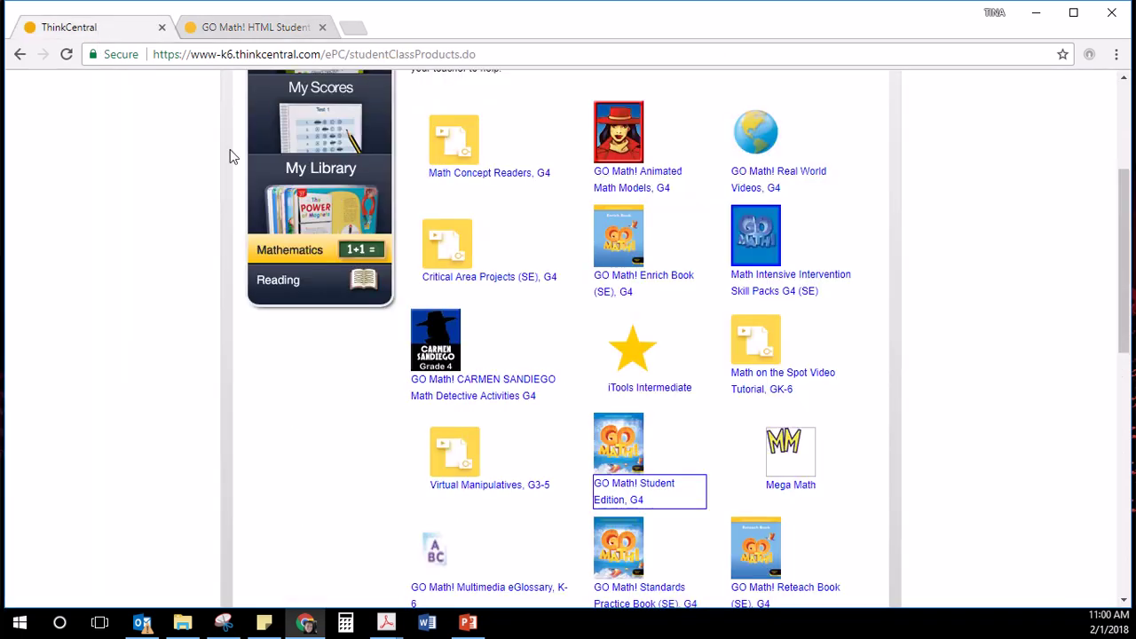
pyautogui.click(322, 27)
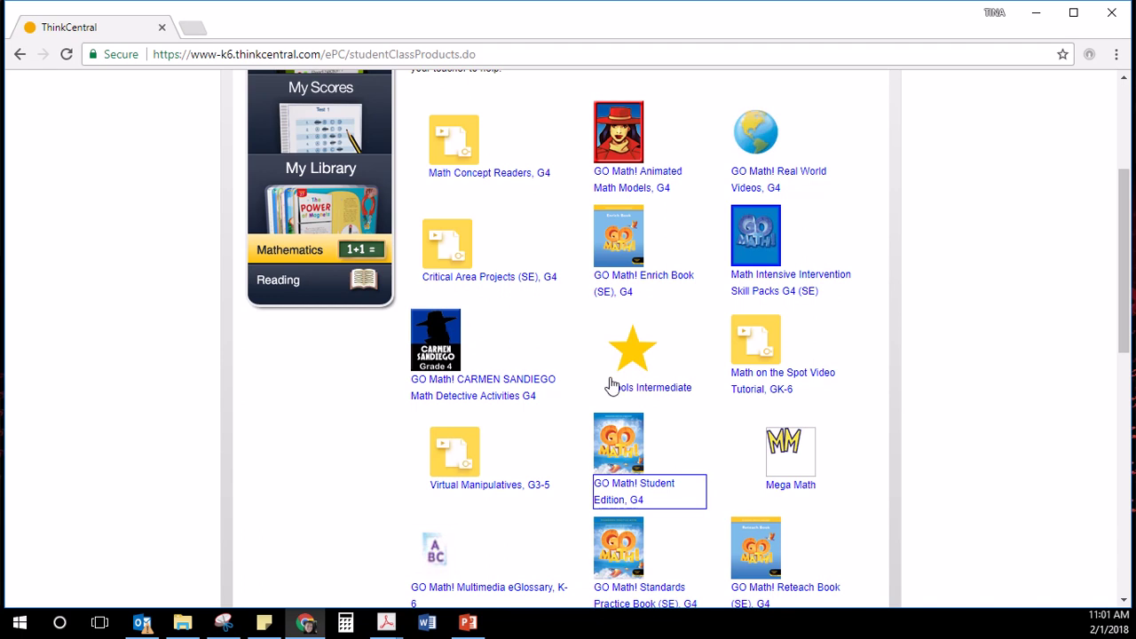
# - Open GO Math! Student Edition, G4 as an HTML5 eBook and enlarge page 253 to a readable size
pyautogui.scroll(3, 470, 431)
pyautogui.scroll(-3, 532, 399)
pyautogui.scroll(-2, 355, 484)
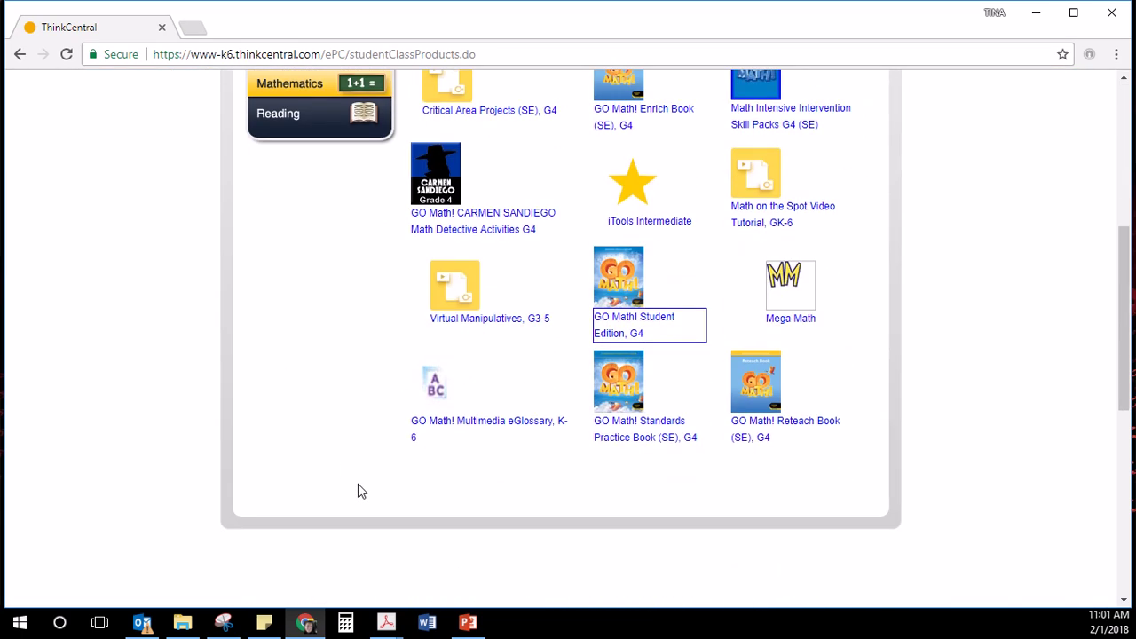
pyautogui.click(621, 322)
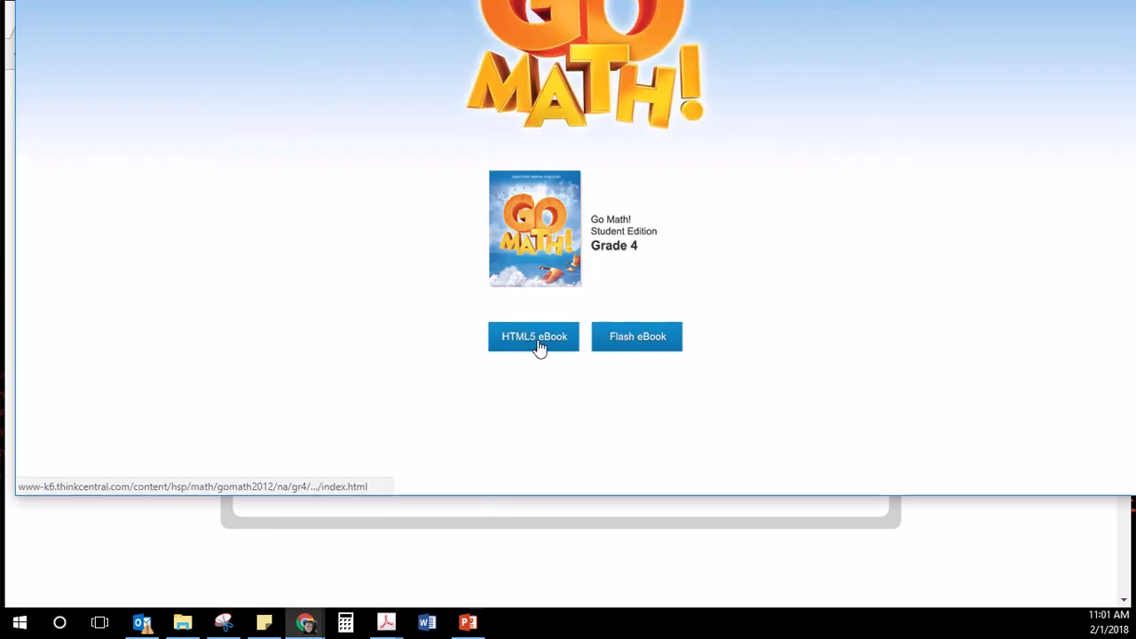
pyautogui.click(537, 340)
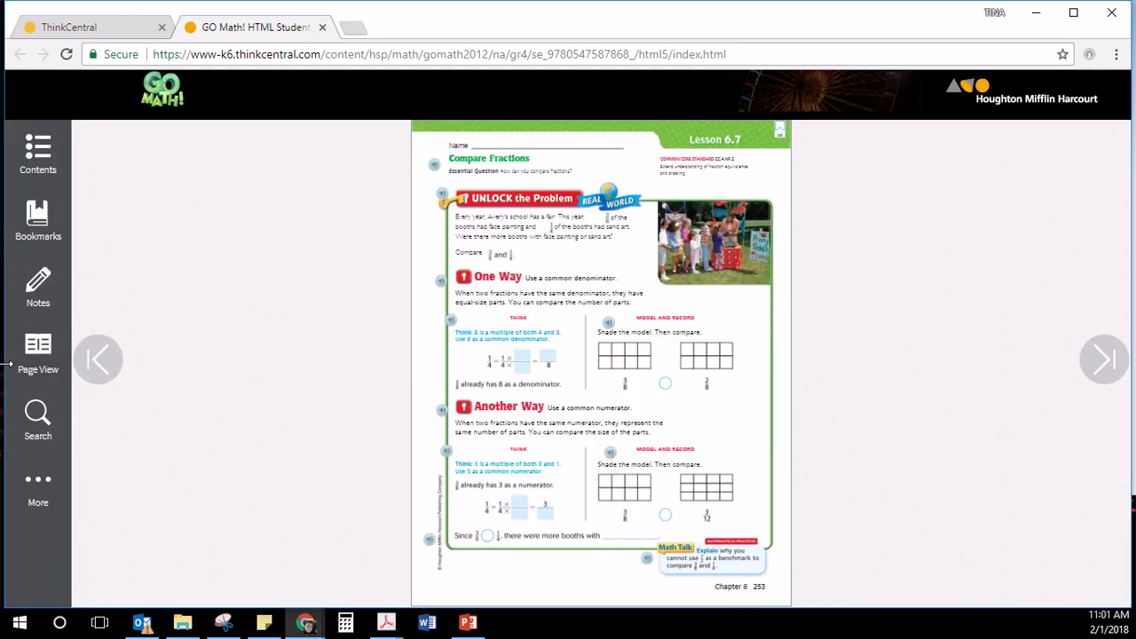
pyautogui.click(33, 355)
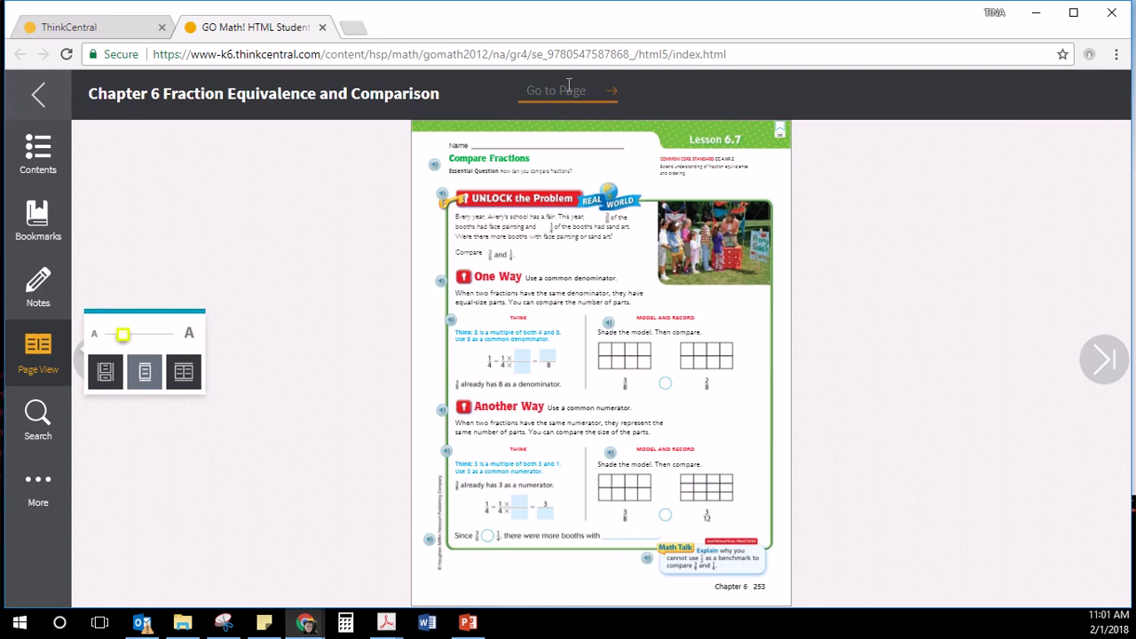
pyautogui.moveTo(124, 344)
pyautogui.mouseDown()
pyautogui.moveTo(159, 343)
pyautogui.moveTo(146, 344)
pyautogui.mouseUp()
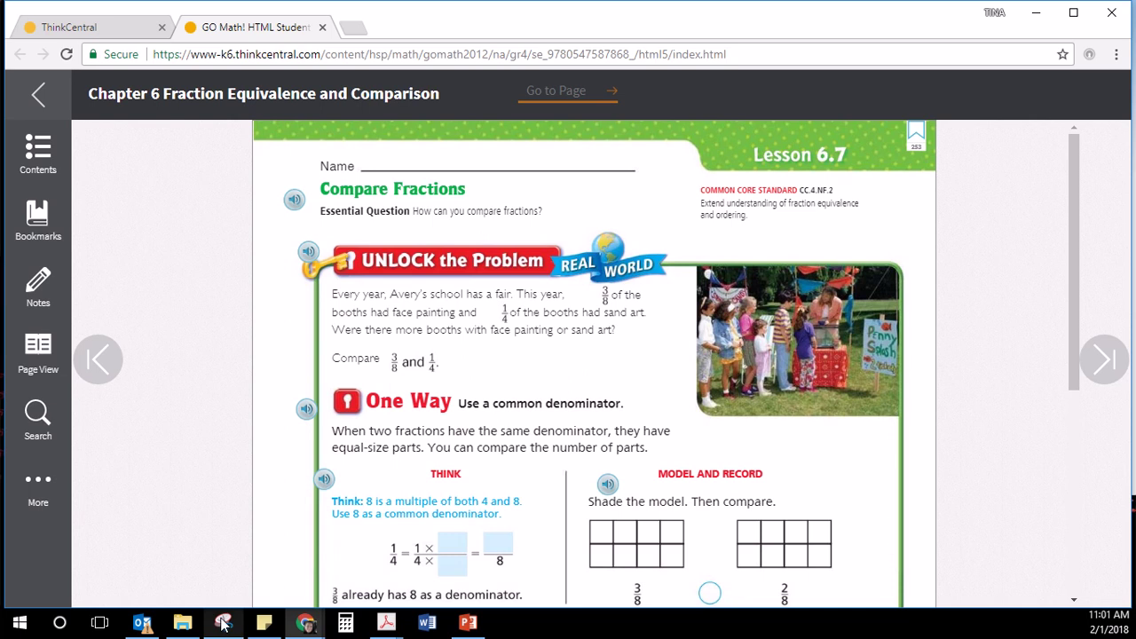
# - Capture the upper part of page 253, down to the first shading models, with Snipping Tool and copy the snip
pyautogui.moveTo(223, 625)
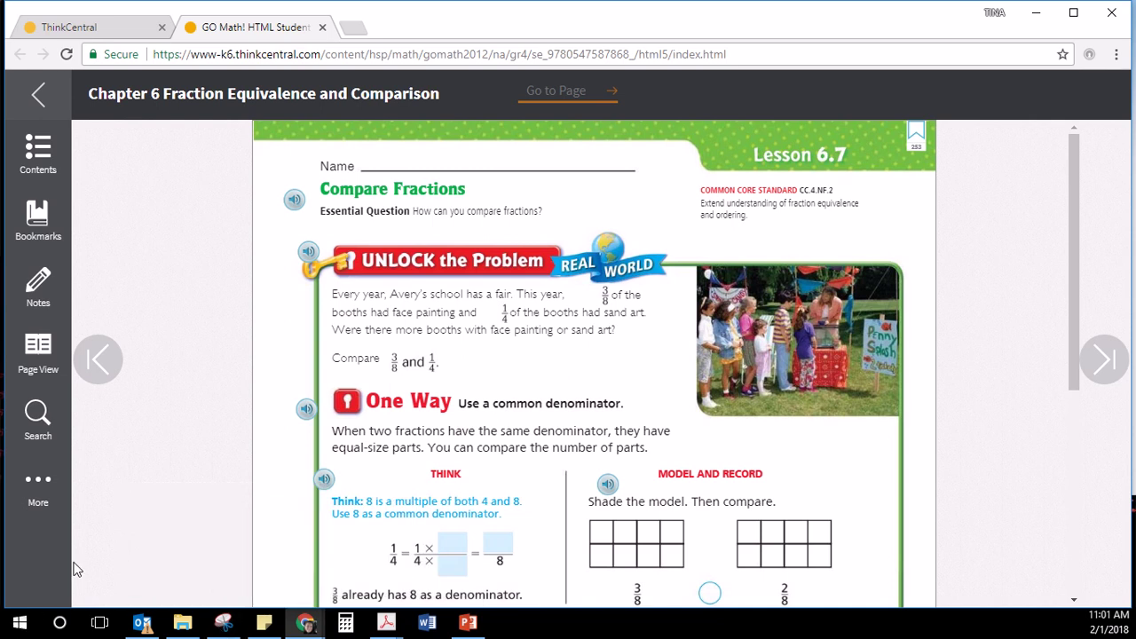
pyautogui.click(229, 628)
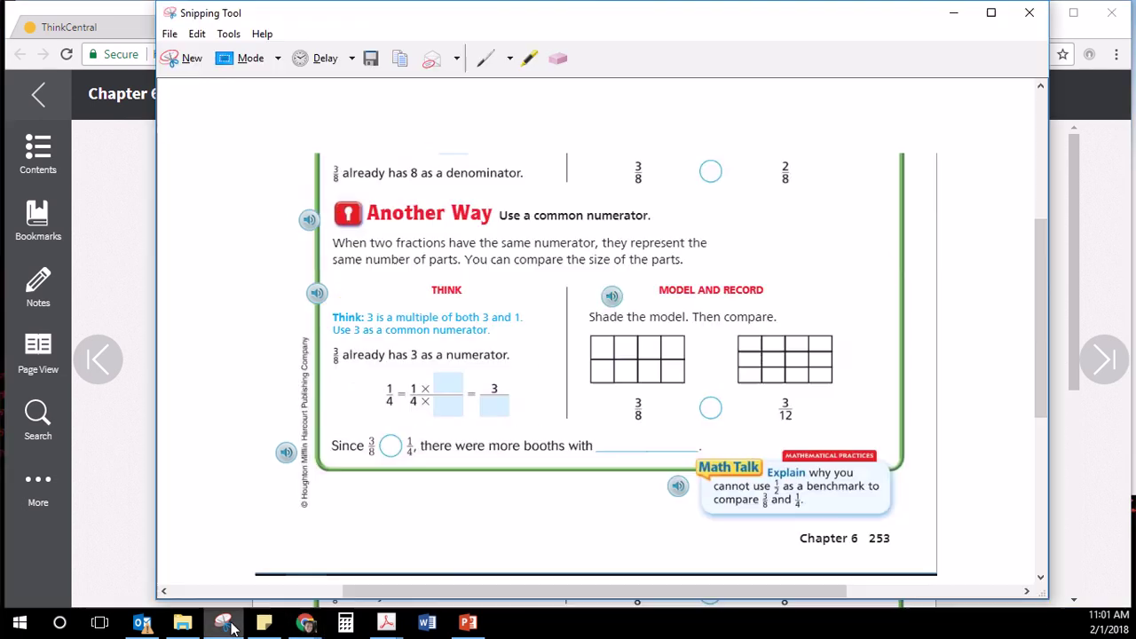
pyautogui.click(191, 59)
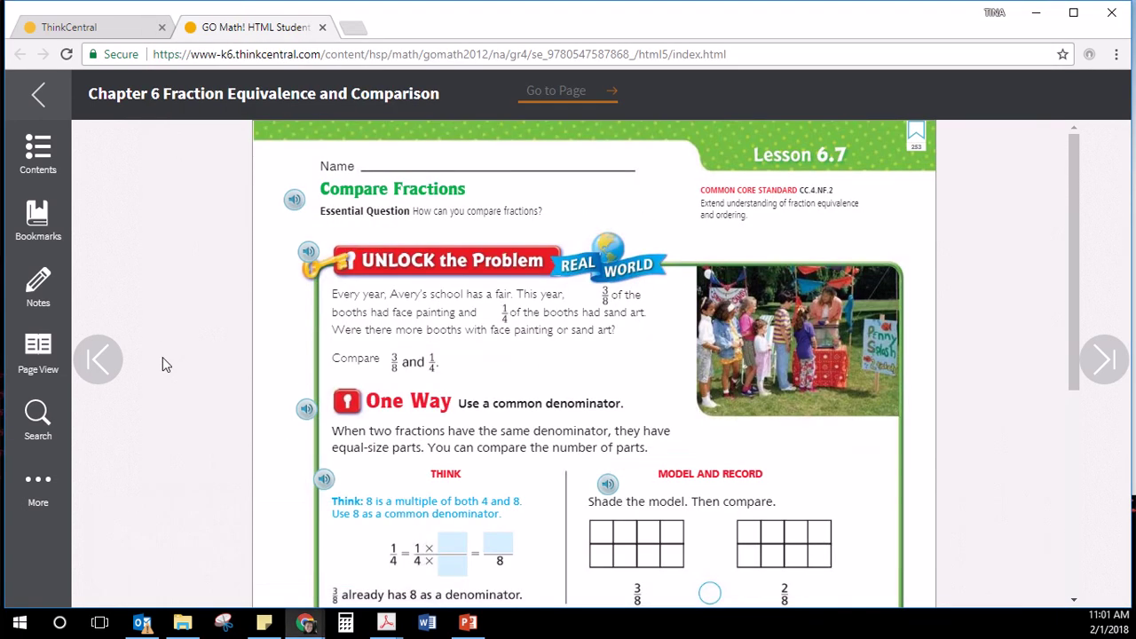
pyautogui.moveTo(253, 119); pyautogui.dragTo(936, 575)
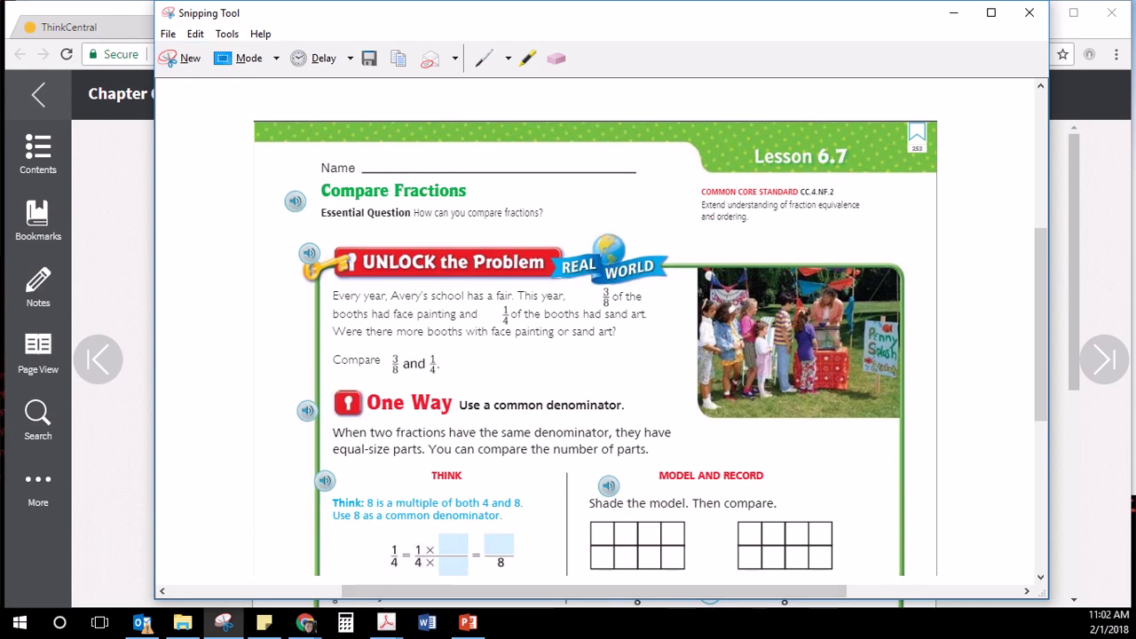
pyautogui.rightClick(220, 132)
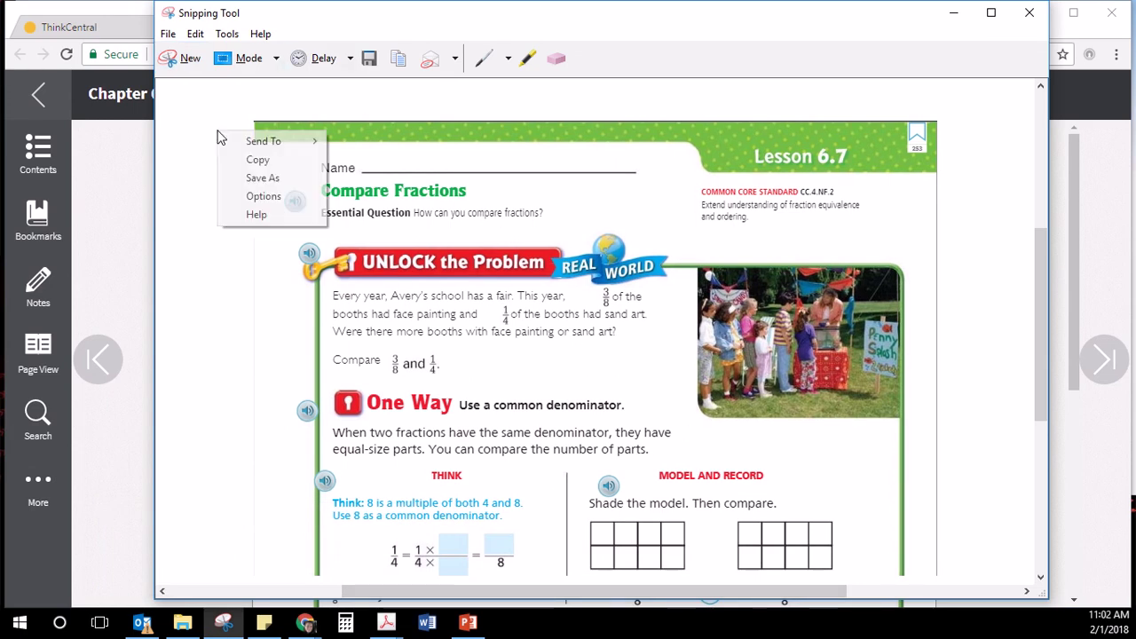
pyautogui.click(228, 158)
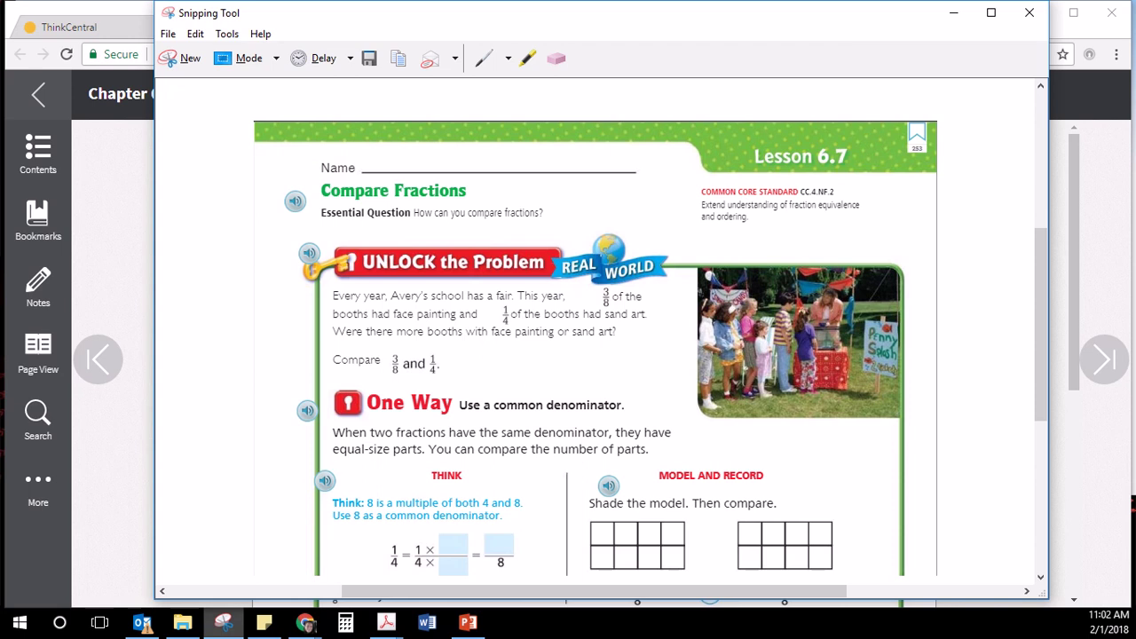
# - Switch to Word, create a blank document and set its margins to Narrow (0.5" on all sides)
pyautogui.click(427, 622)
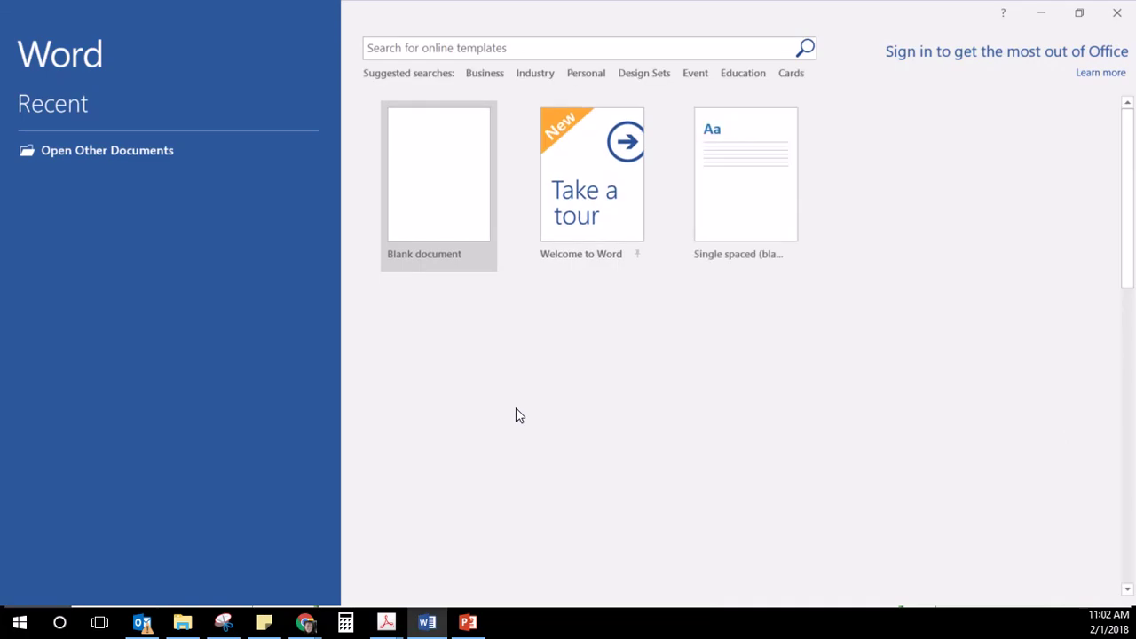
pyautogui.click(414, 225)
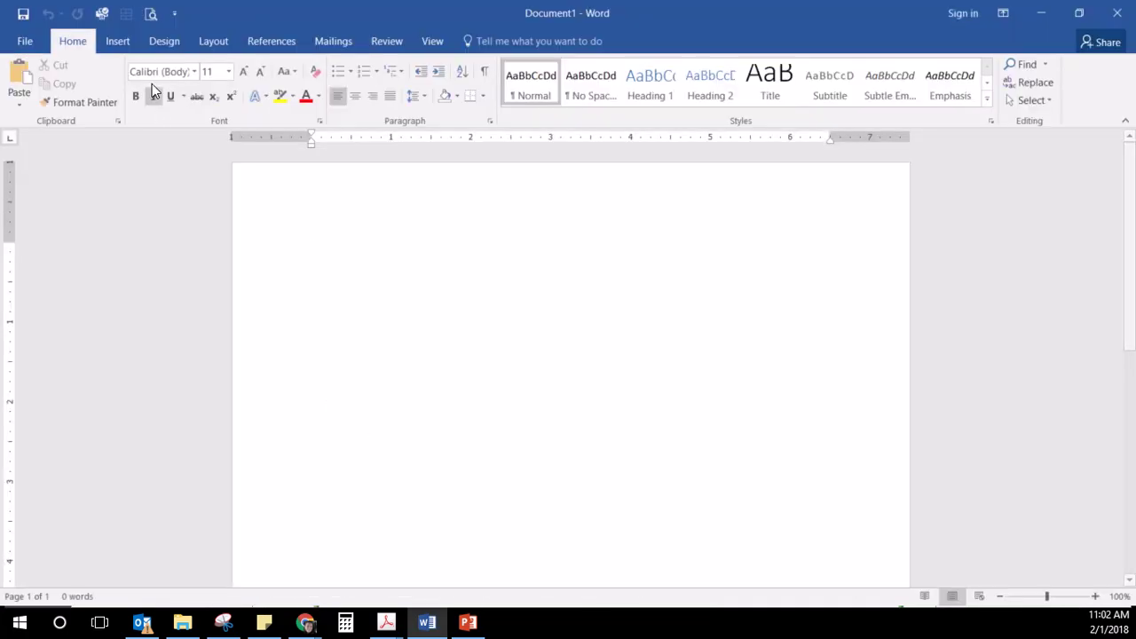
pyautogui.click(212, 42)
pyautogui.click(21, 85)
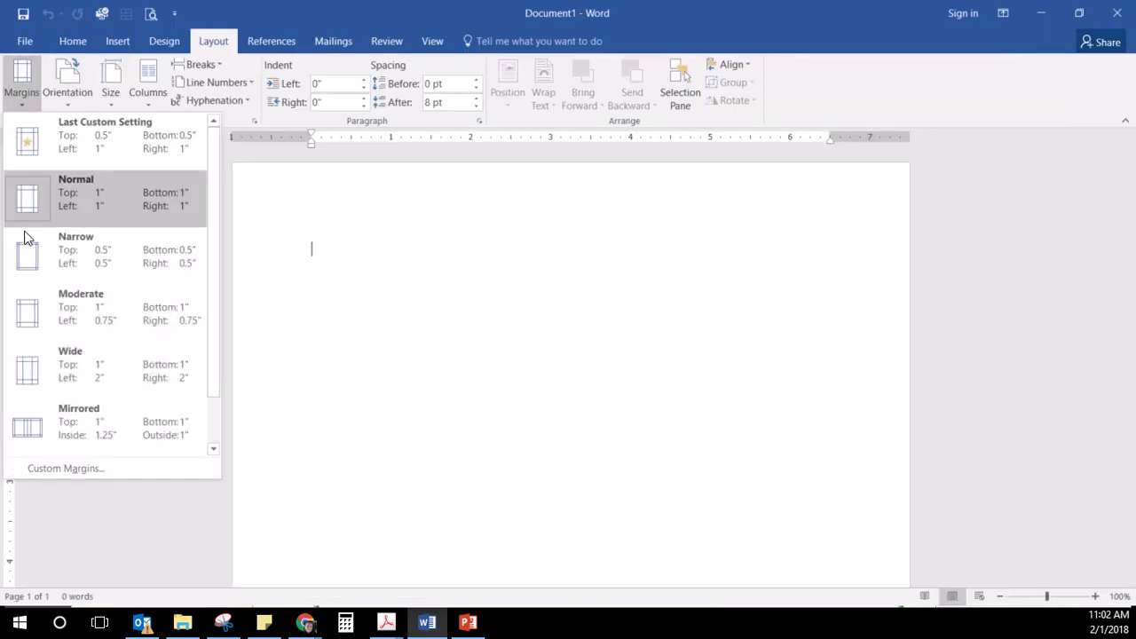
pyautogui.click(28, 200)
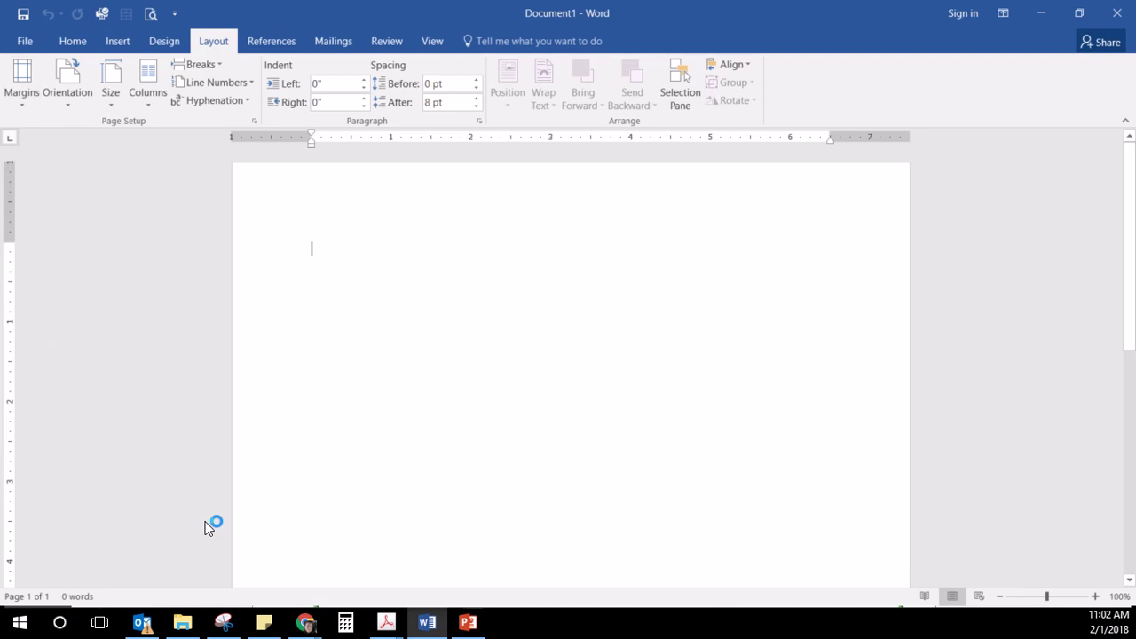
# - Paste the copied snip of the upper part of the lesson page into the blank document
pyautogui.rightClick(351, 225)
pyautogui.click(384, 302)
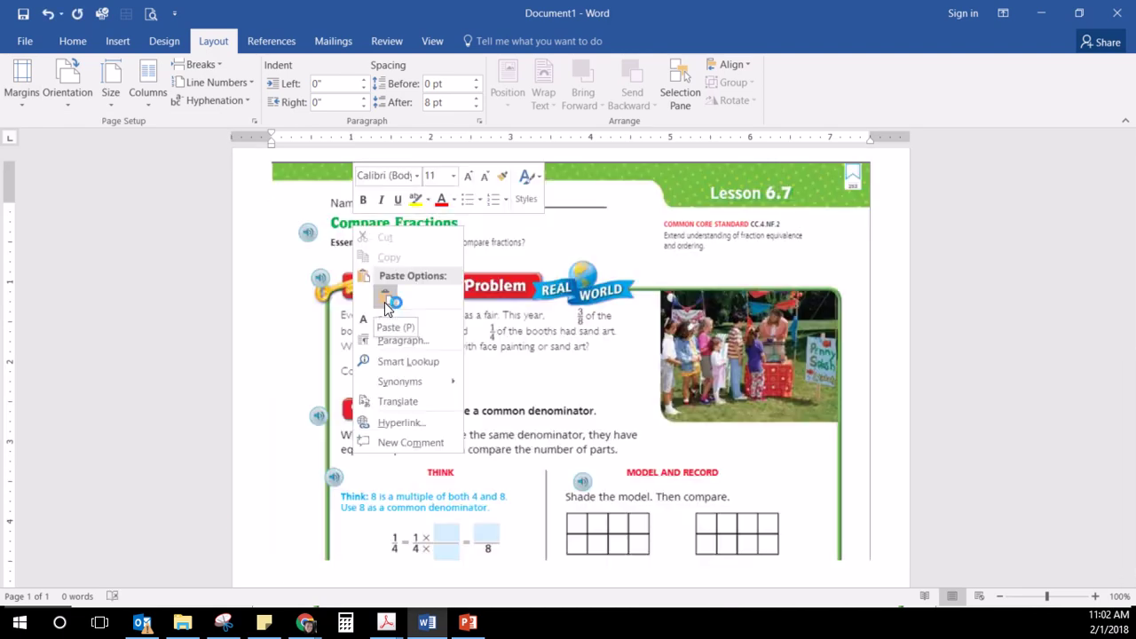
pyautogui.click(387, 304)
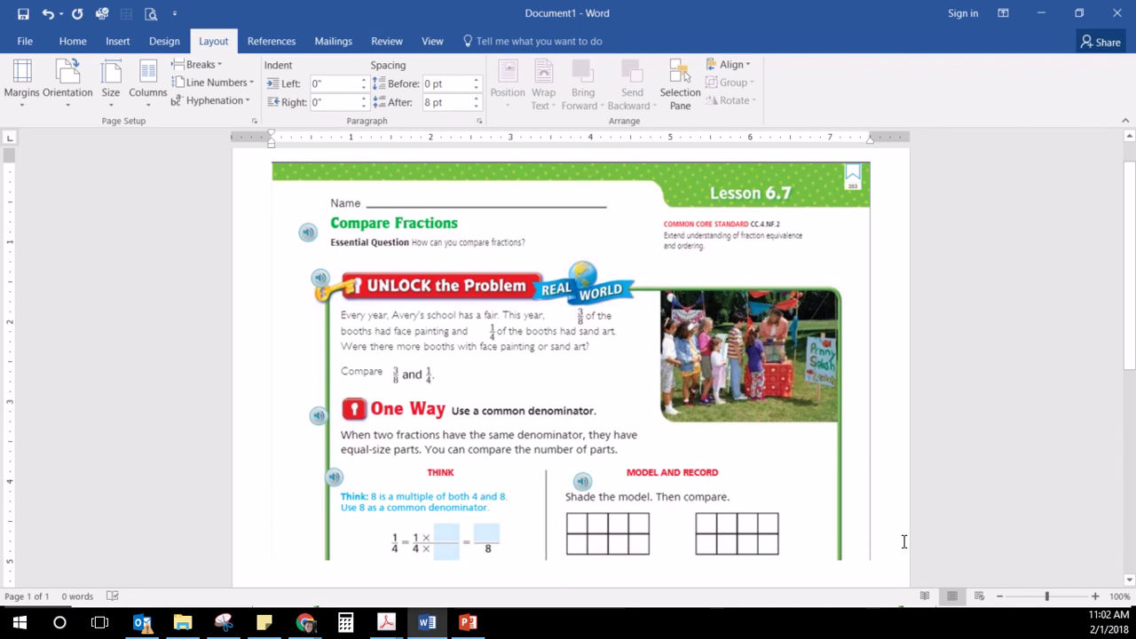
pyautogui.scroll(-1, 892, 543)
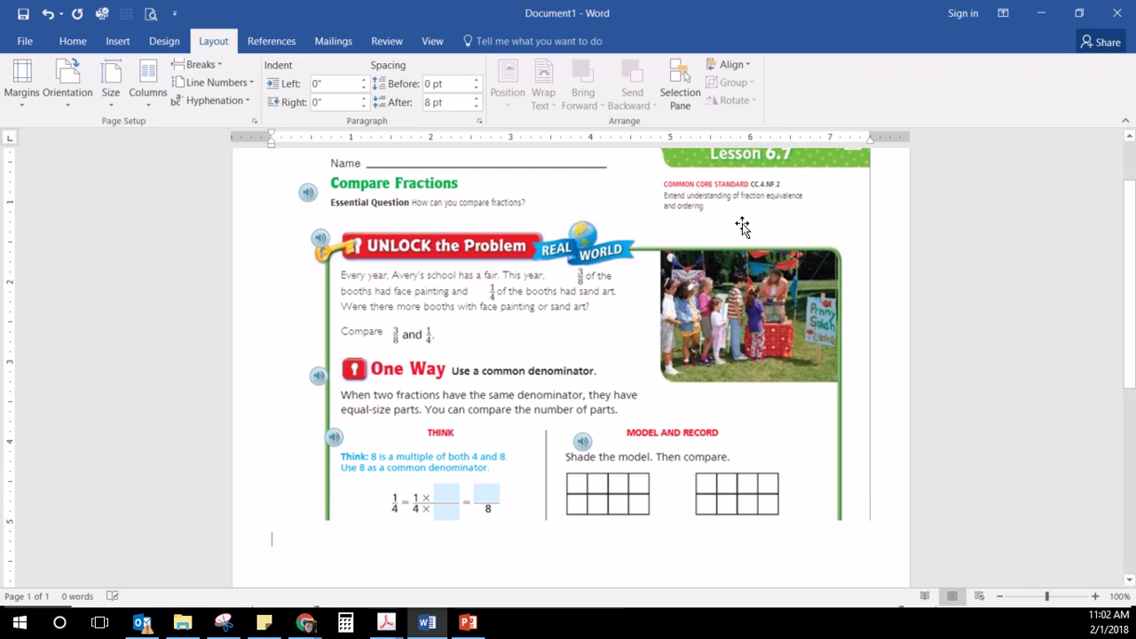
# - Return to the ebook in Chrome and snip the rest of page 253, from "3/8 already has 8 as a denominator" to the page end
pyautogui.moveTo(305, 622)
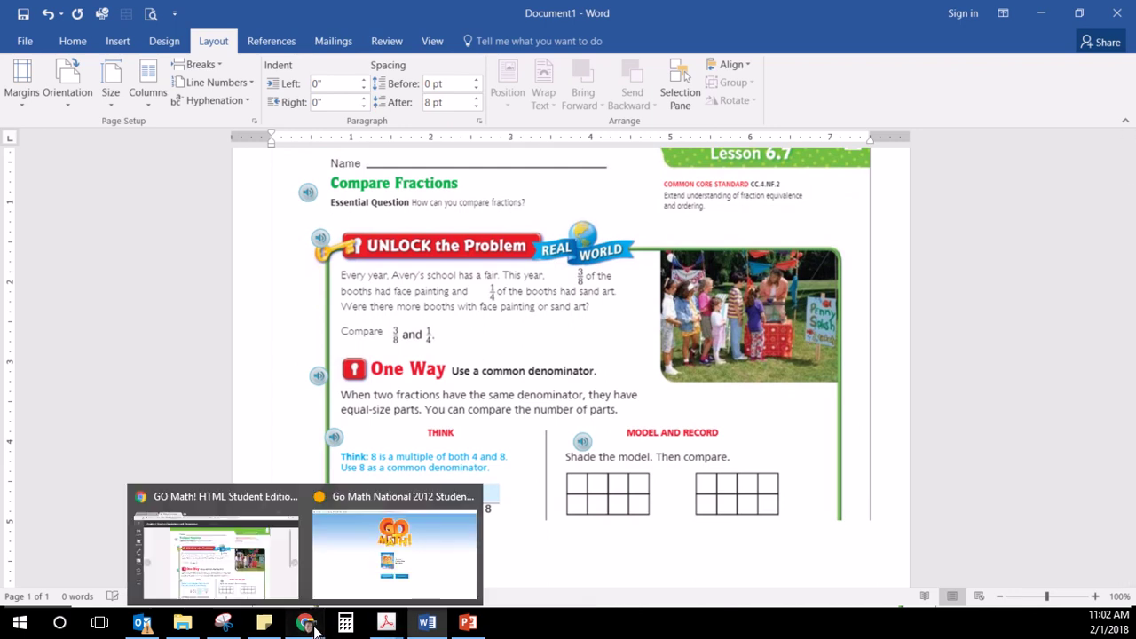
pyautogui.click(263, 561)
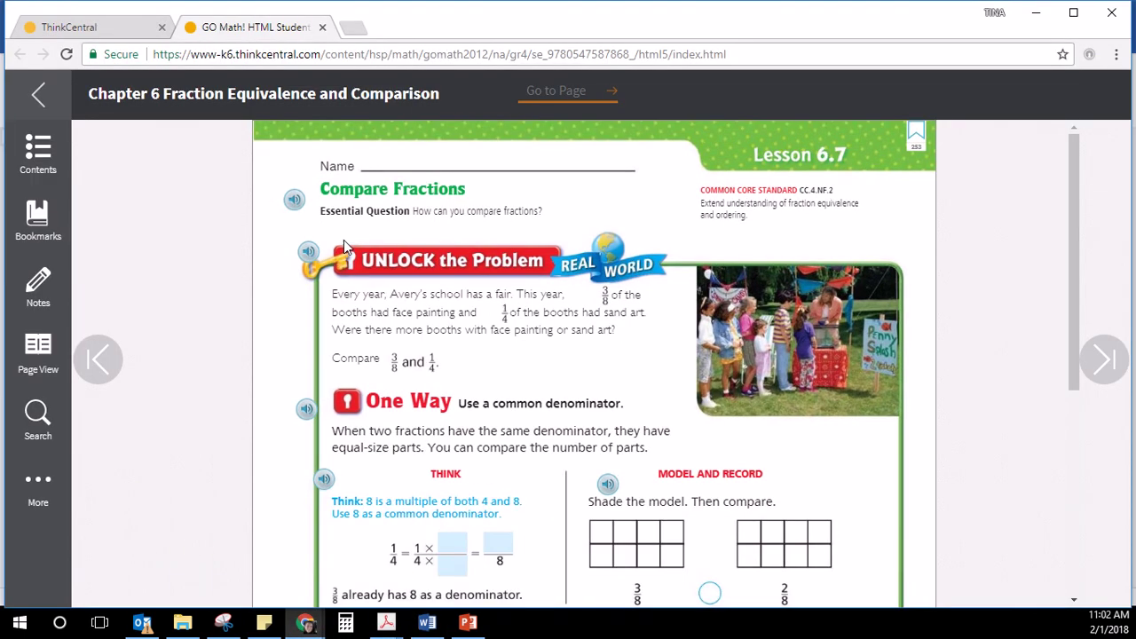
pyautogui.scroll(-4, 512, 395)
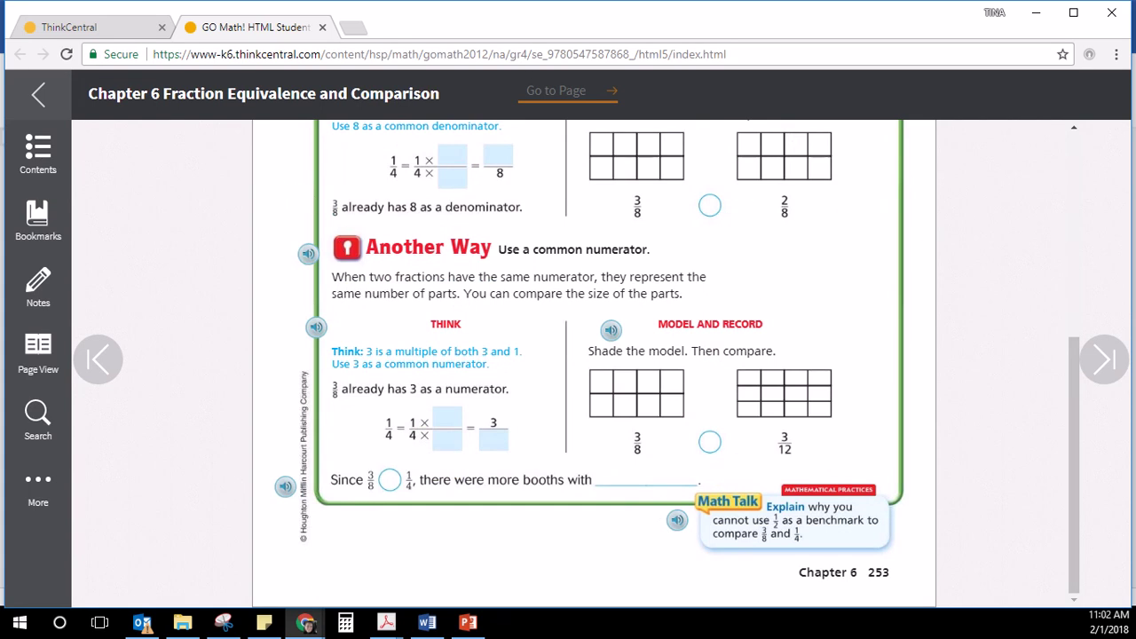
pyautogui.click(216, 628)
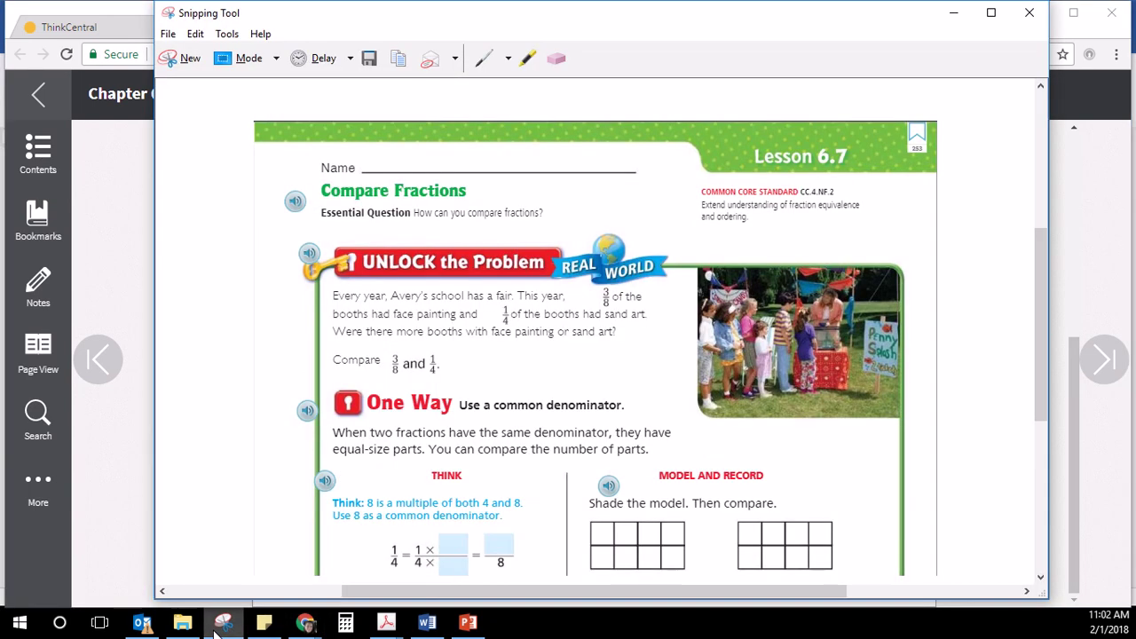
pyautogui.click(188, 60)
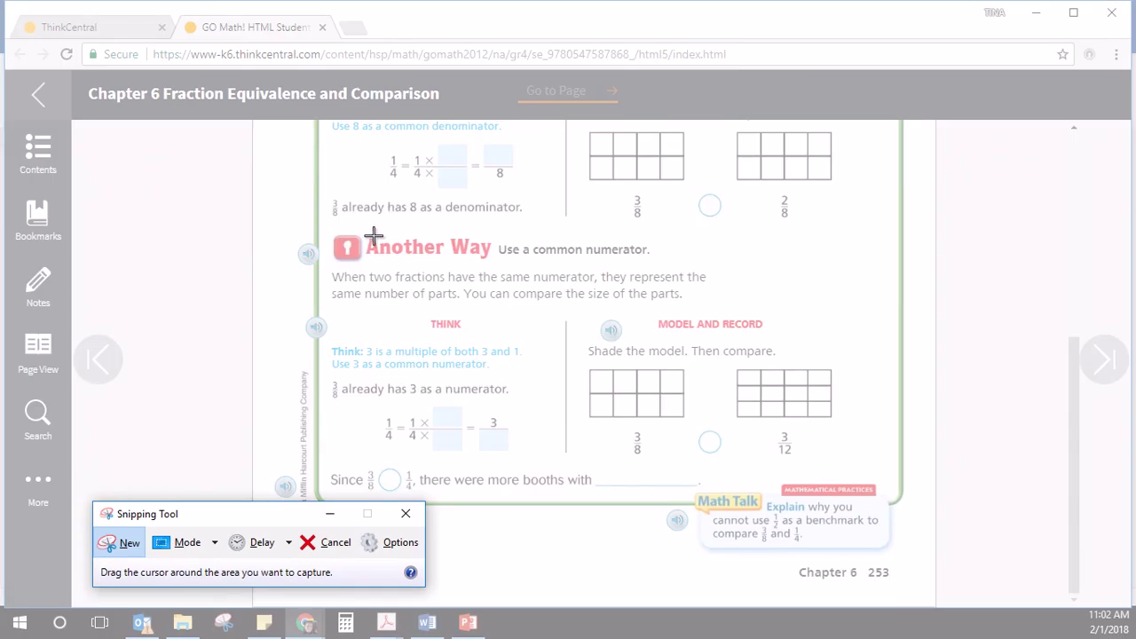
pyautogui.moveTo(253, 188); pyautogui.dragTo(934, 609)
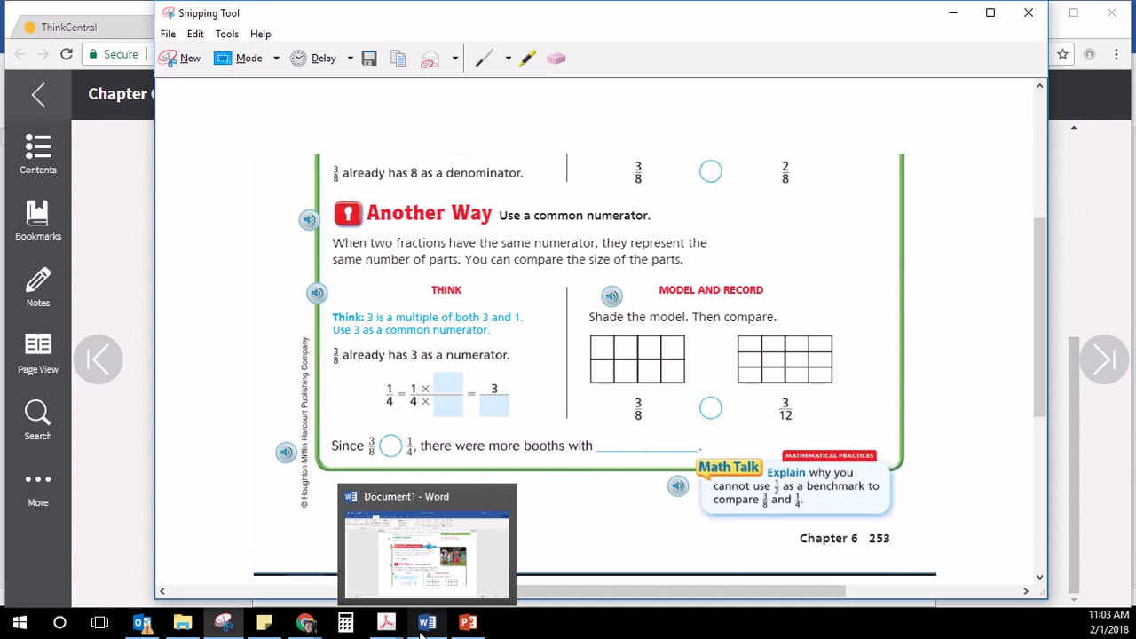
# - Copy the snip of the rest of page 253 and paste it directly below the first snip in the Word document
pyautogui.moveTo(427, 622)
pyautogui.rightClick(340, 117)
pyautogui.click(373, 137)
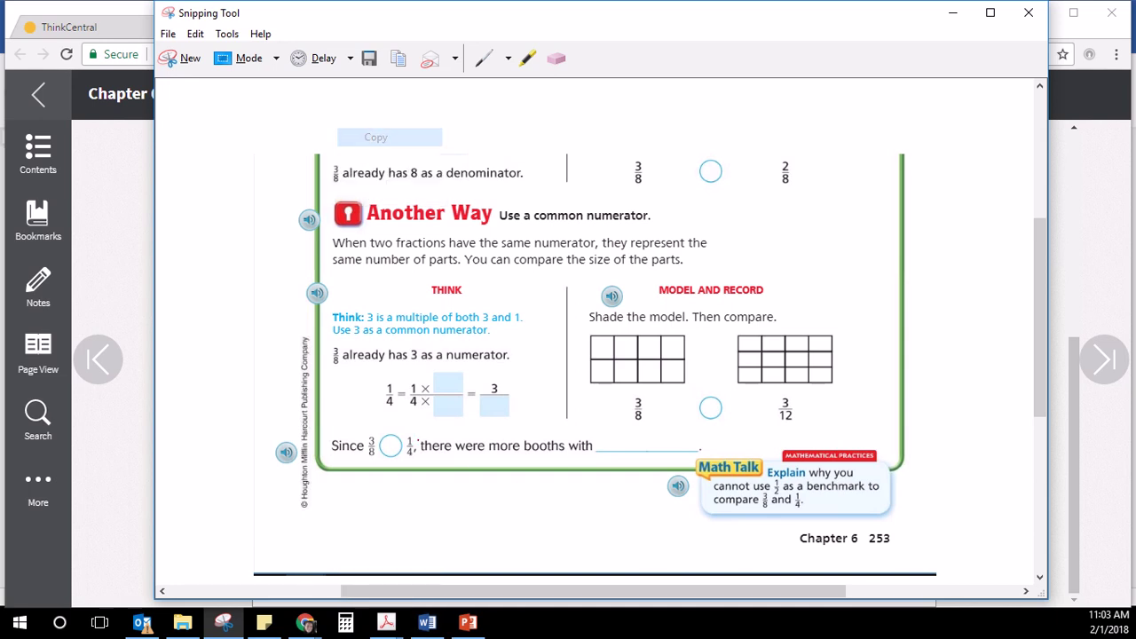
pyautogui.click(427, 622)
pyautogui.scroll(-2, 431, 485)
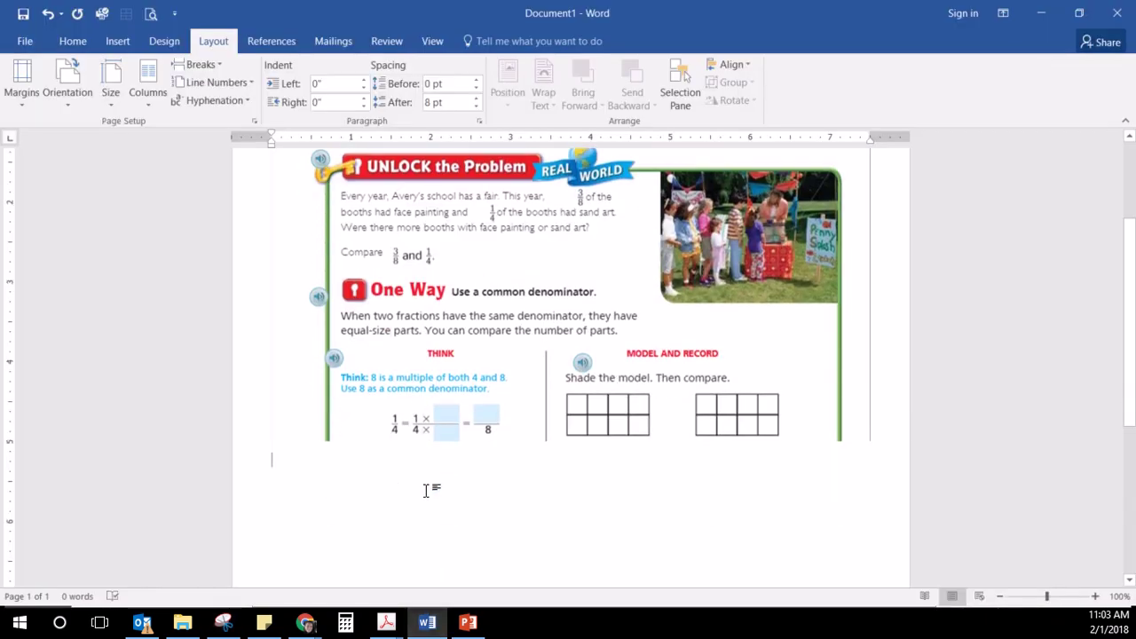
pyautogui.rightClick(408, 476)
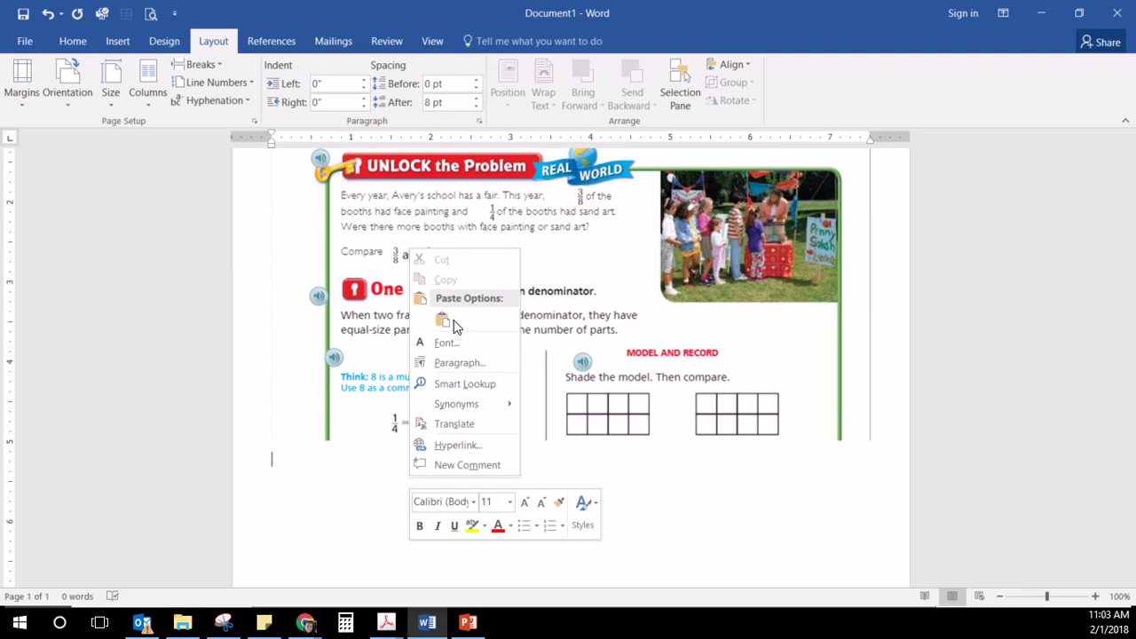
pyautogui.click(454, 320)
# - Check how the two pasted parts of page 253 line up and open the document's print preview
pyautogui.scroll(8, 375, 540)
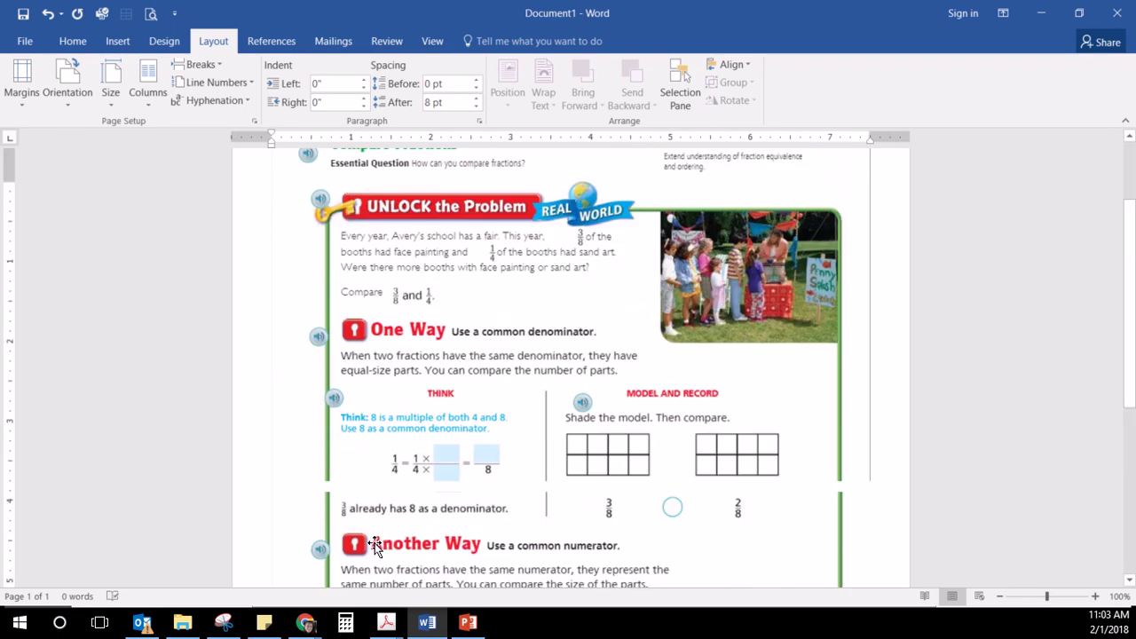
pyautogui.scroll(-7, 375, 547)
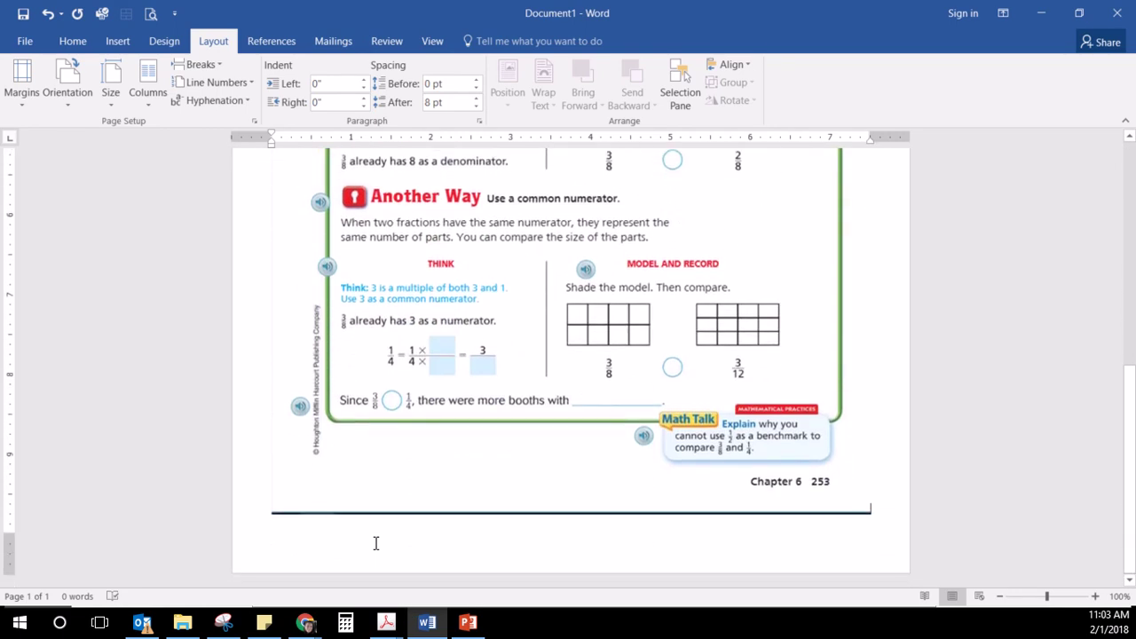
pyautogui.scroll(3, 375, 548)
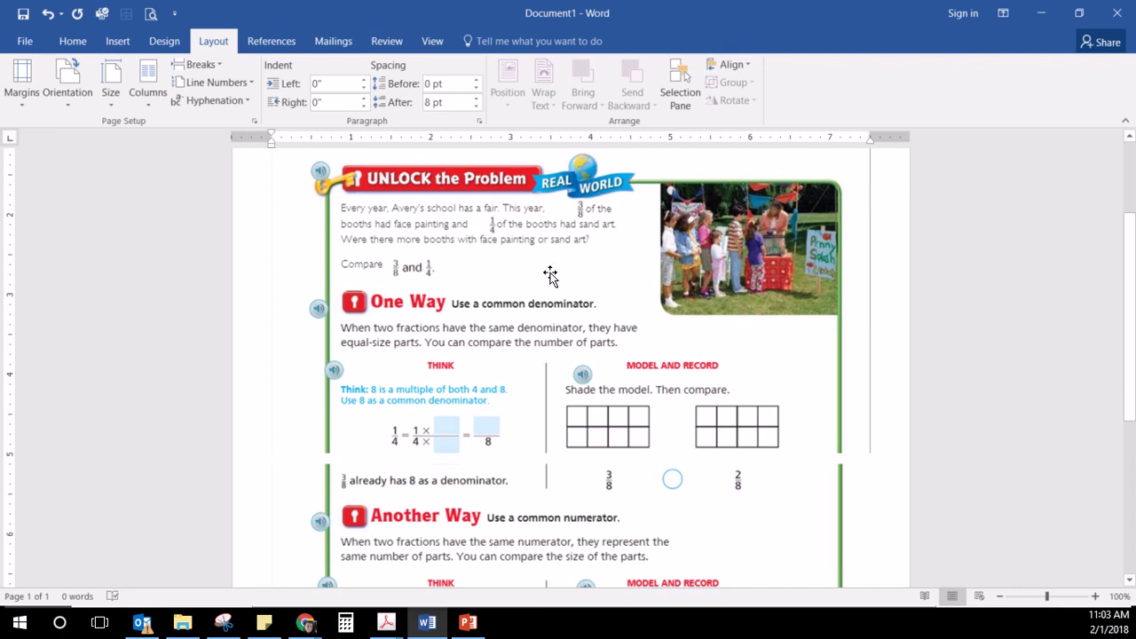
pyautogui.click(27, 42)
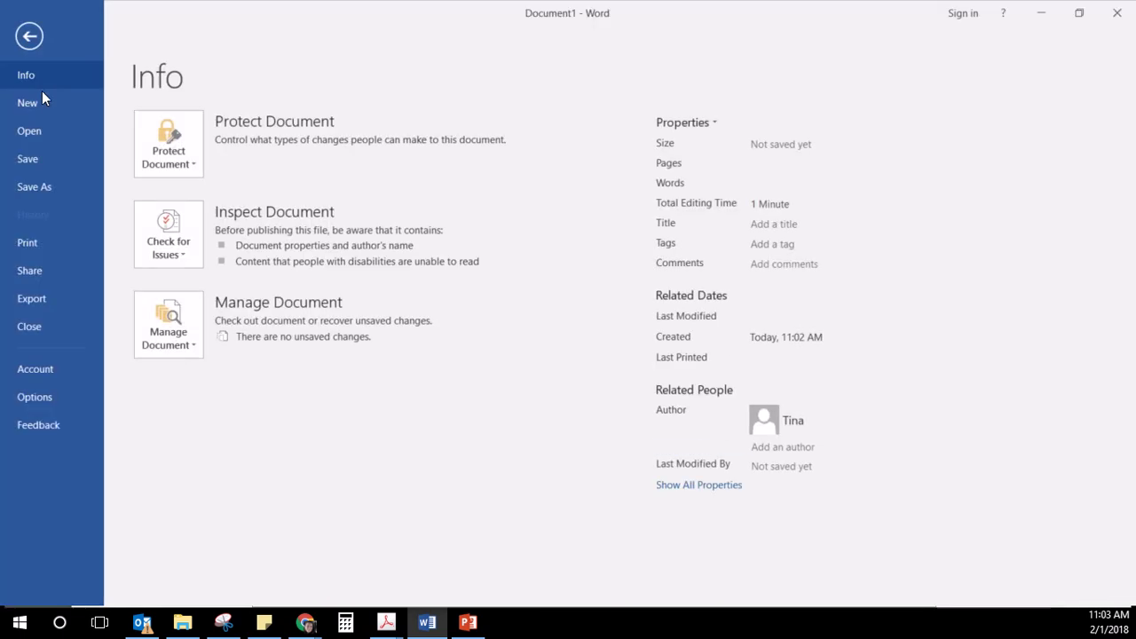
pyautogui.click(30, 240)
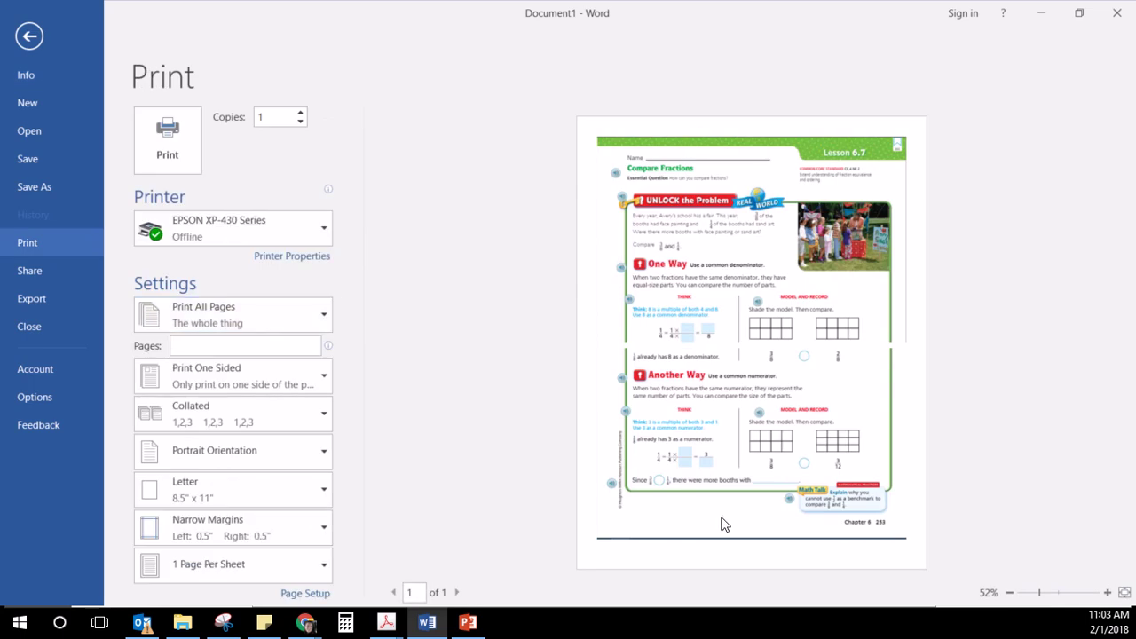